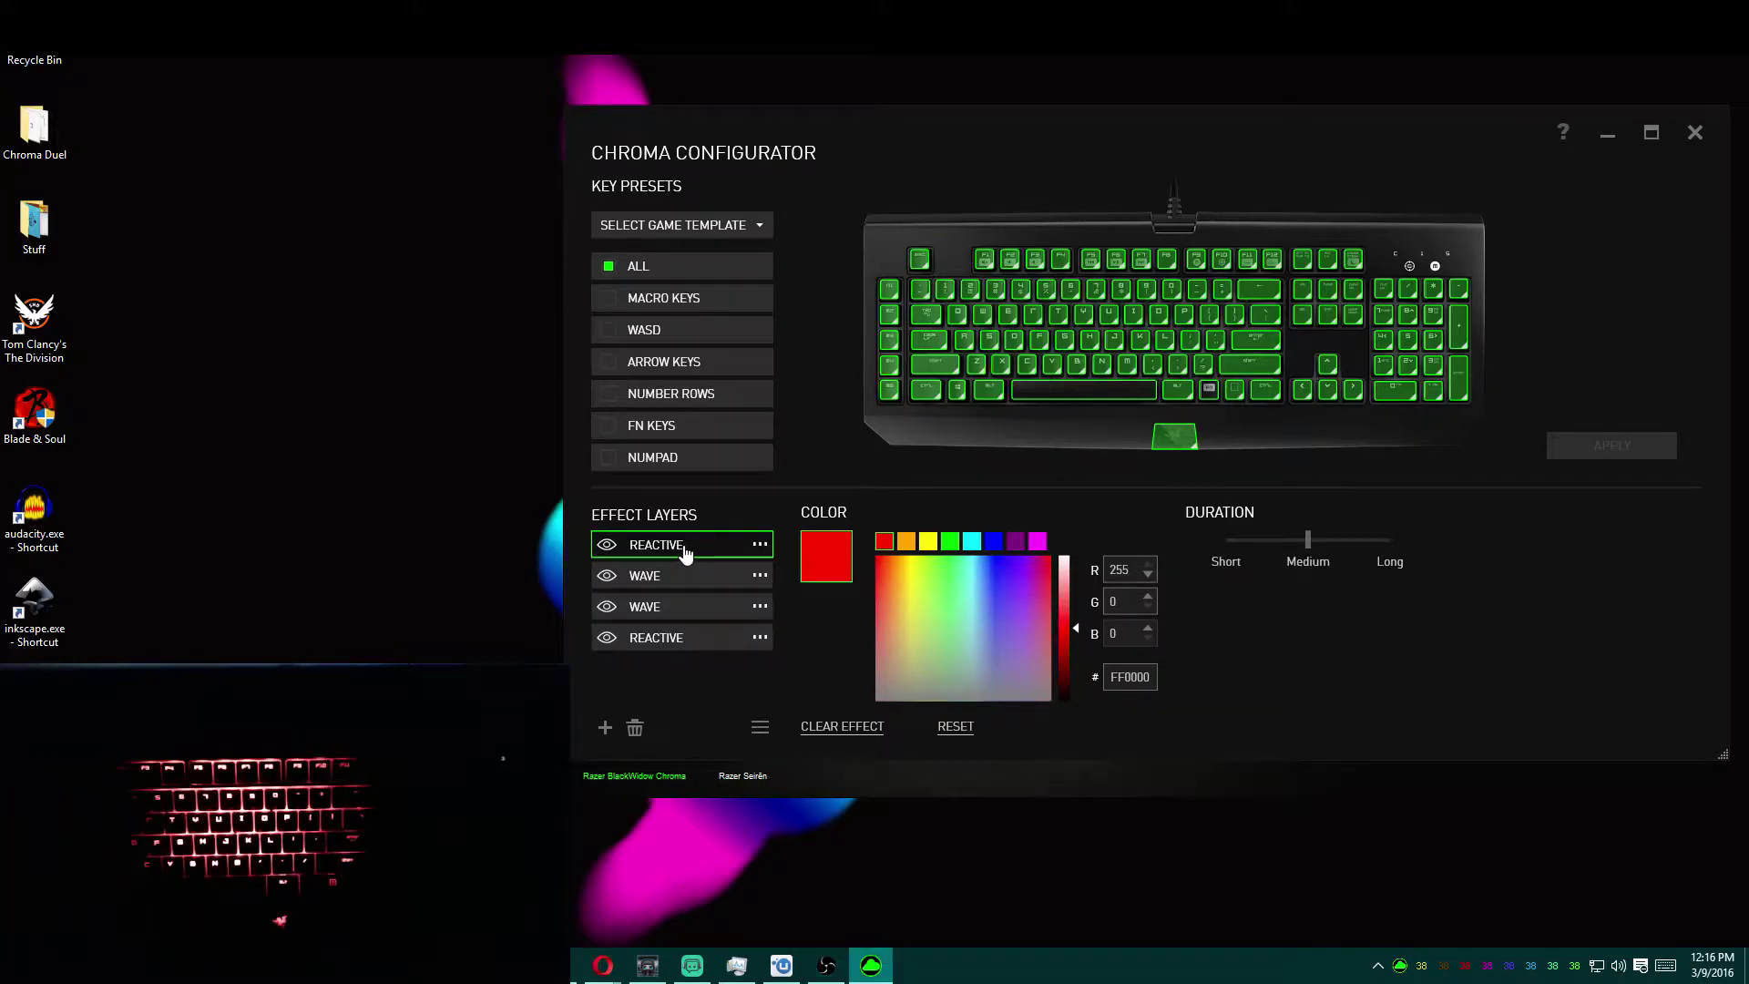
# Step: Delete the extra Reactive layer at the top of the Effect Layers list
pyautogui.click(635, 732)
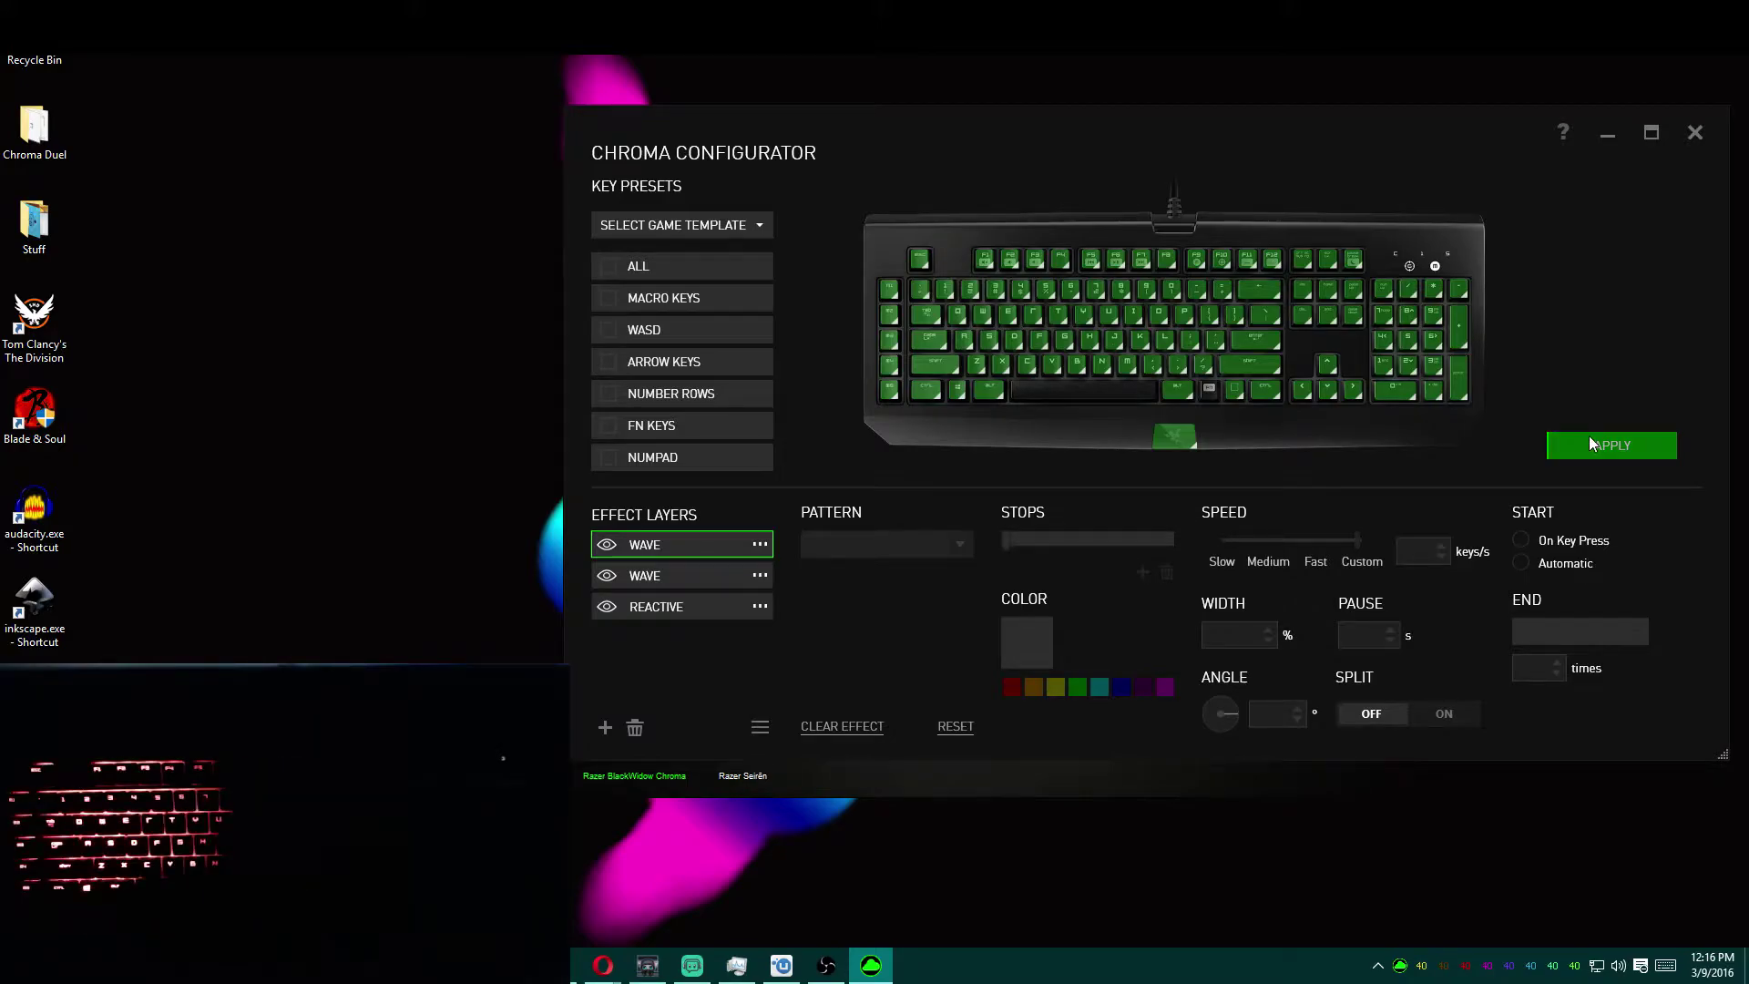
# Step: Apply the two-Wave-over-Reactive lighting to the keyboard, then select the Reactive layer
pyautogui.click(1590, 452)
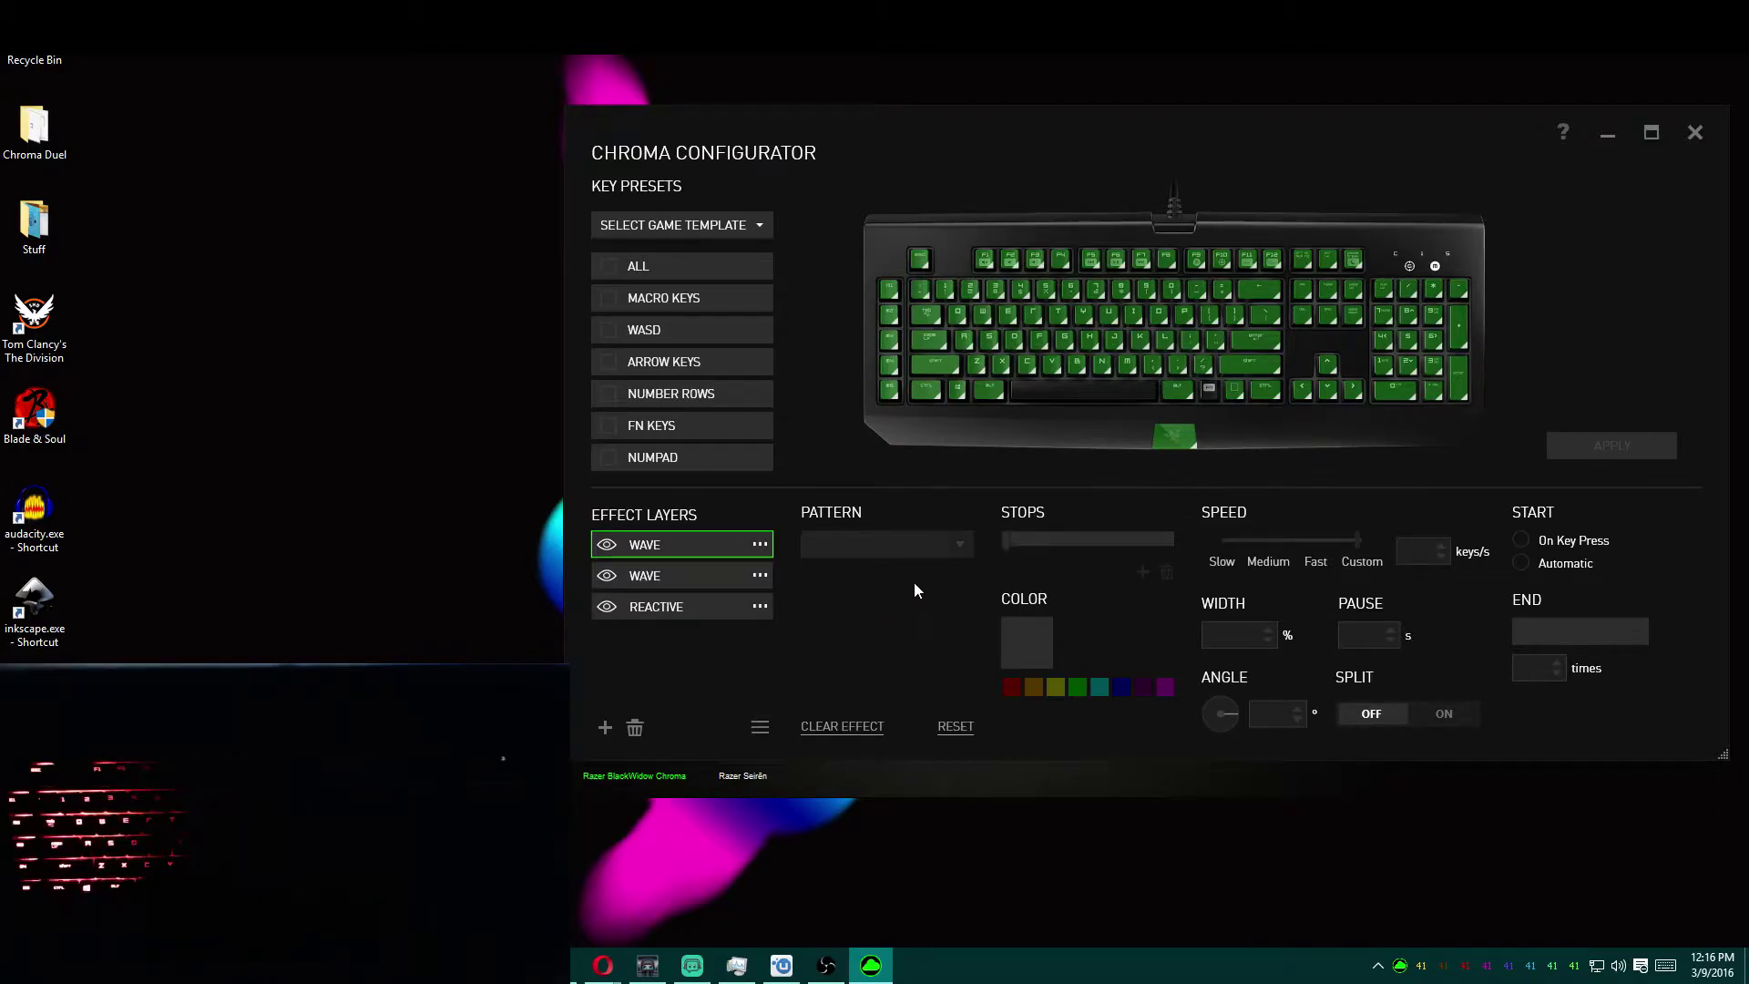
pyautogui.click(726, 614)
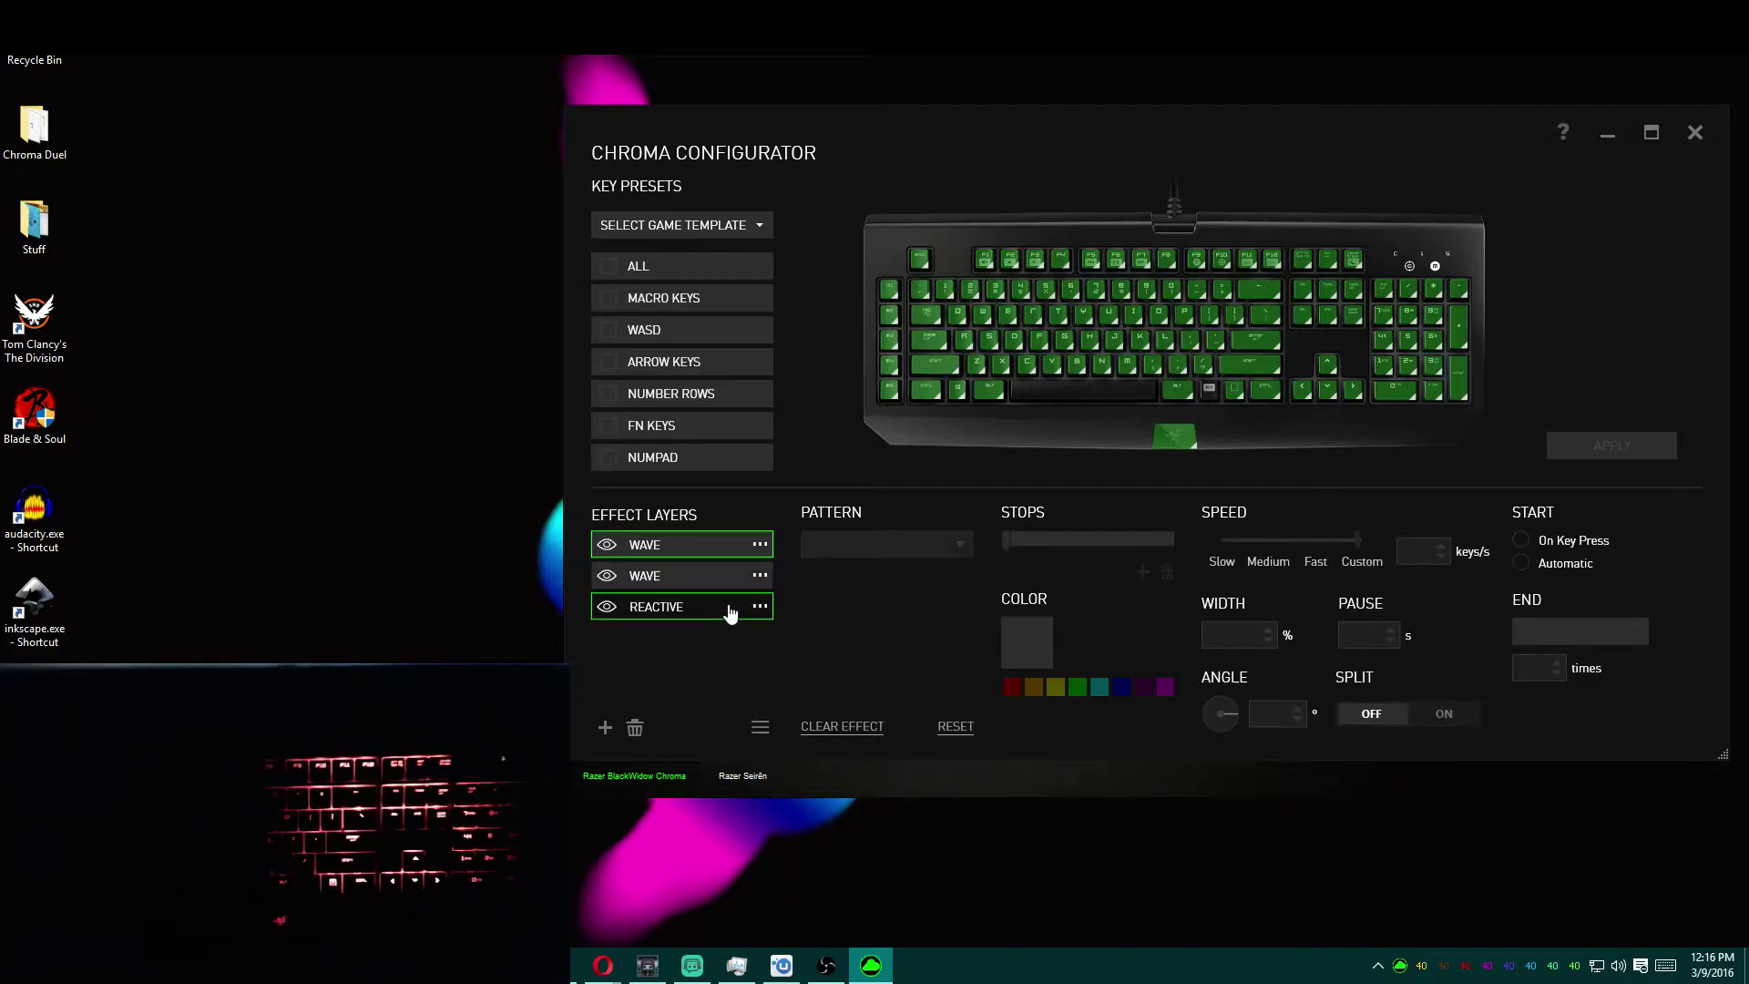
# Step: Change the Reactive layer to Breathing on all keys, starting on key press, and apply it
pyautogui.click(731, 614)
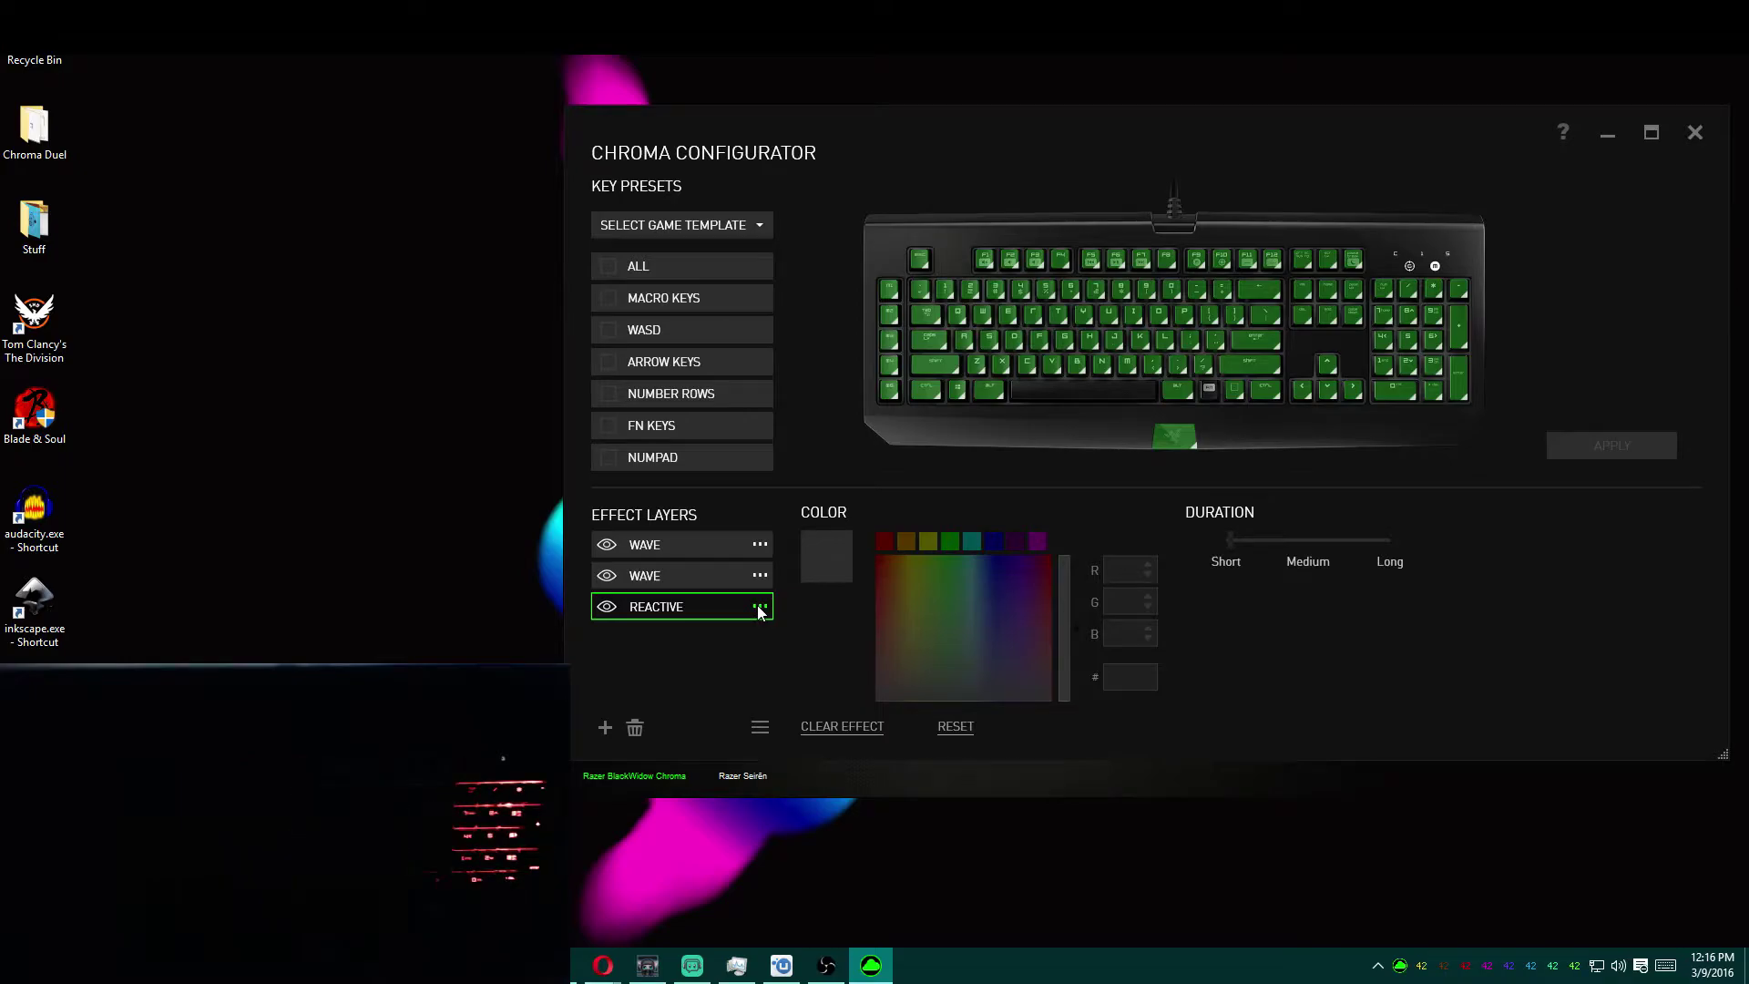
pyautogui.click(759, 608)
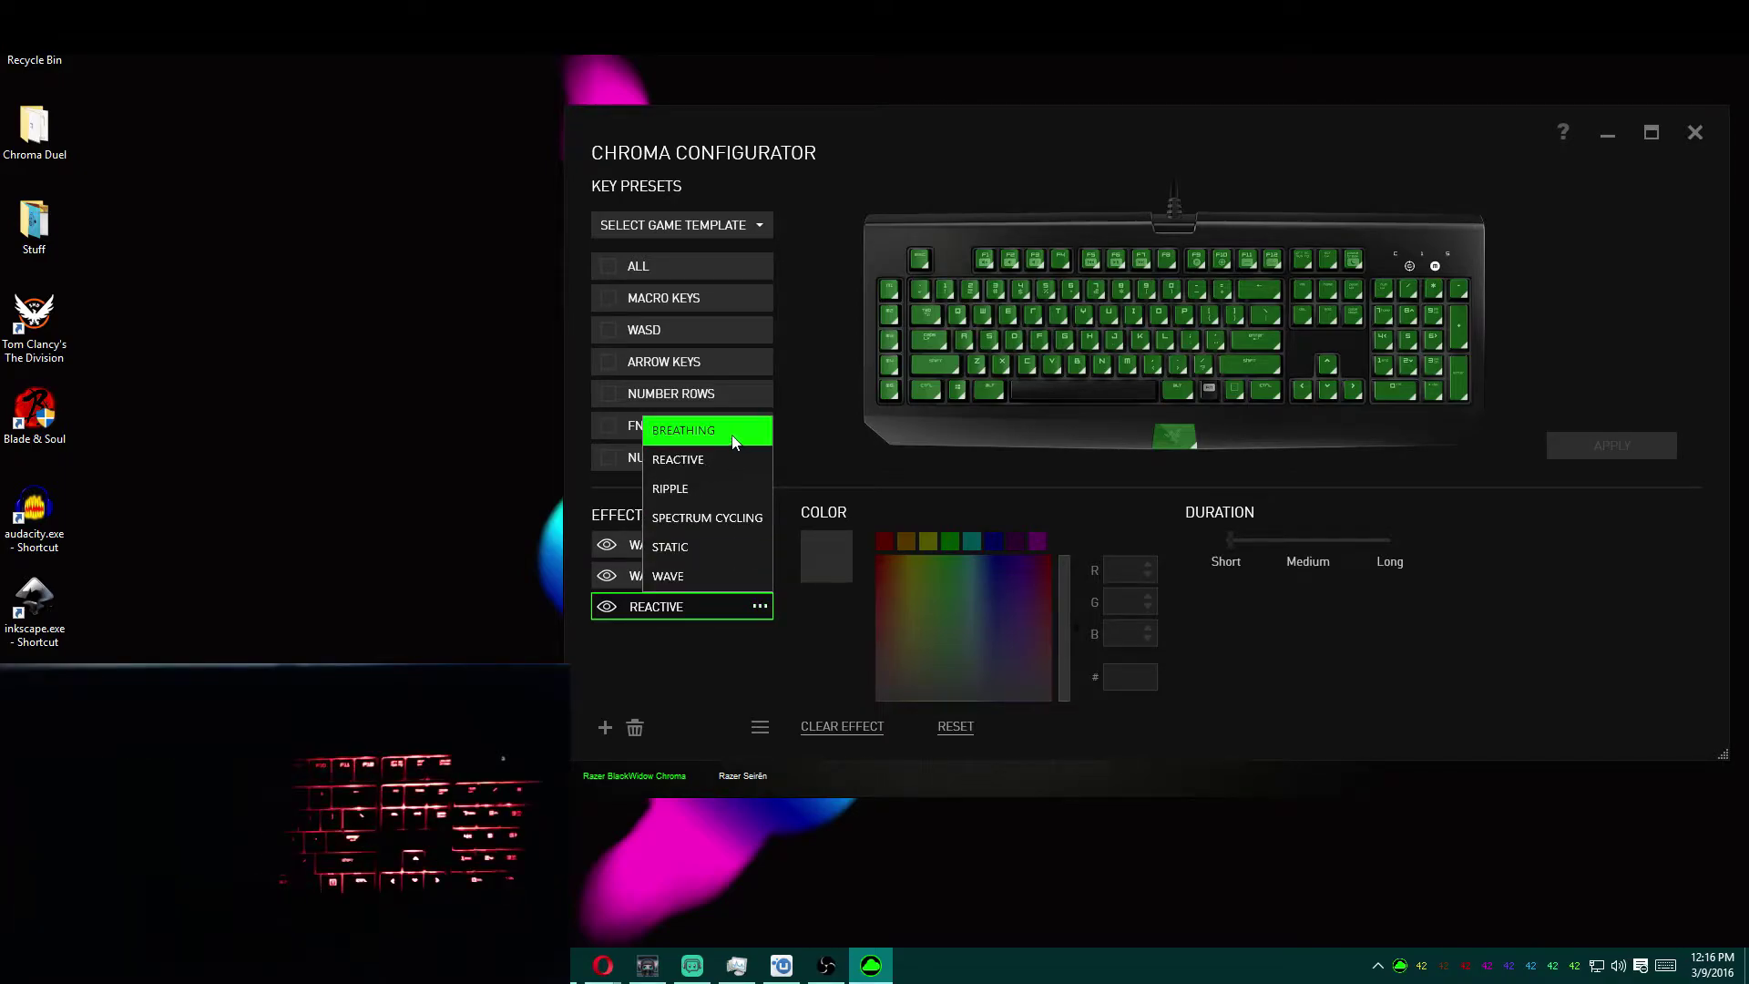
pyautogui.click(684, 431)
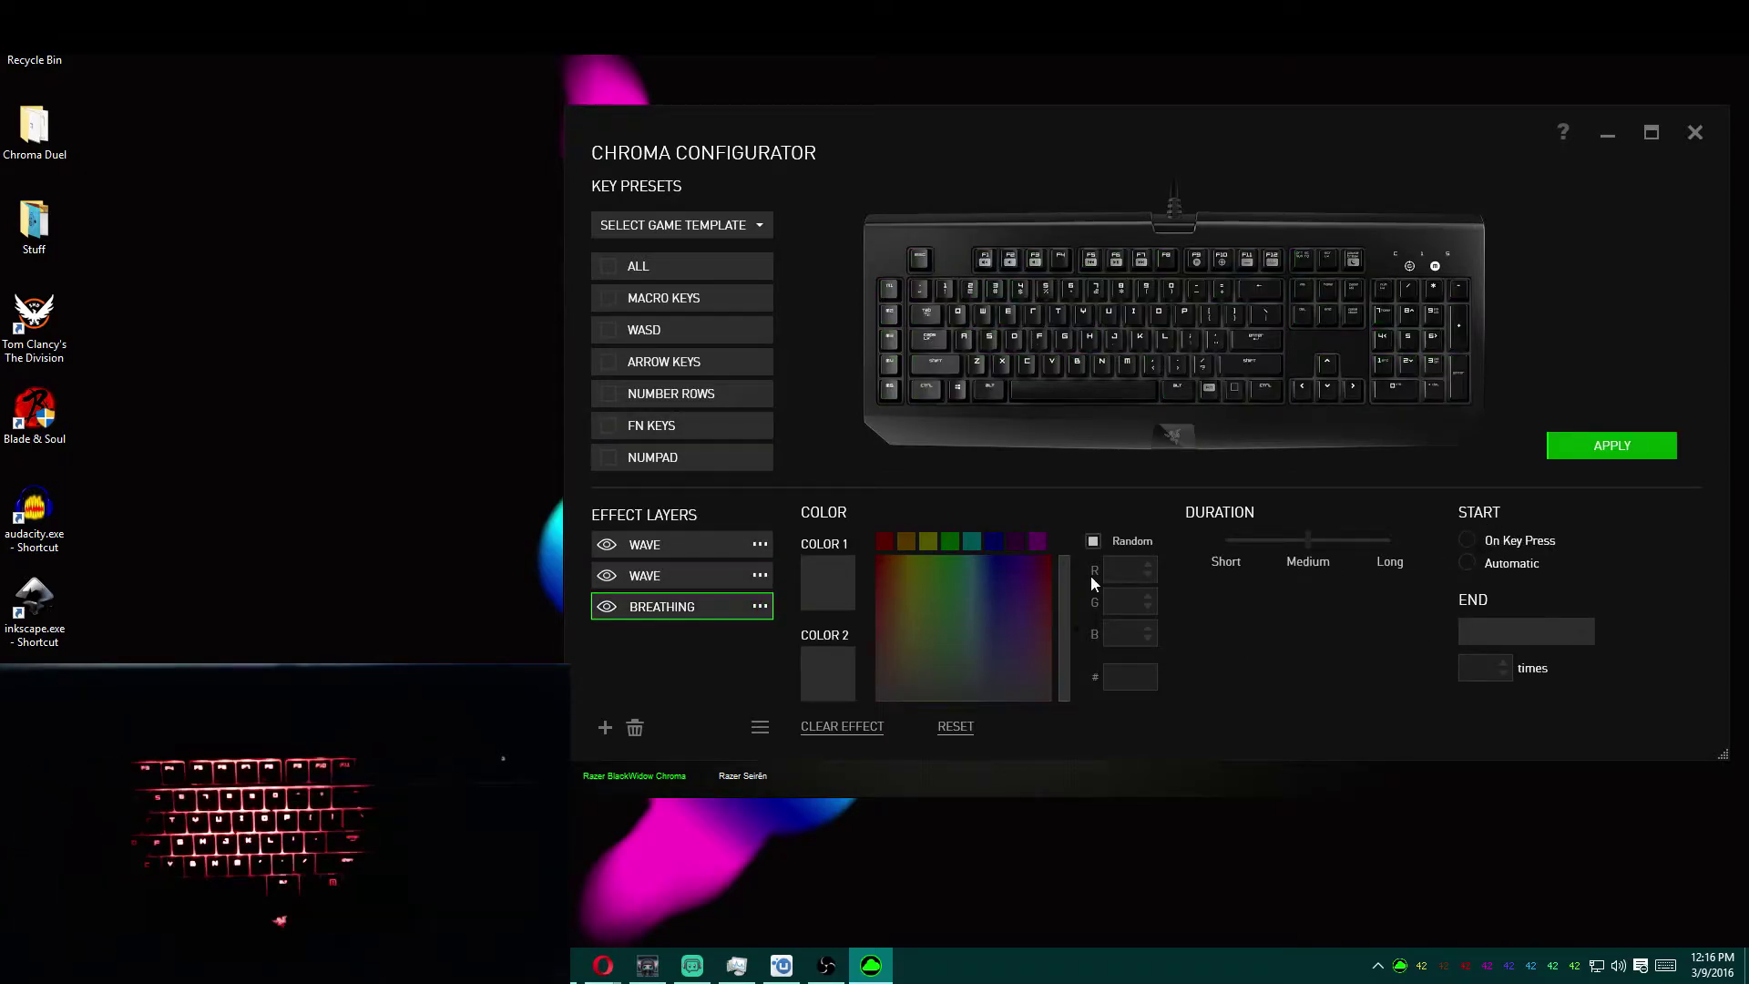
pyautogui.moveTo(845, 179); pyautogui.dragTo(1504, 462)
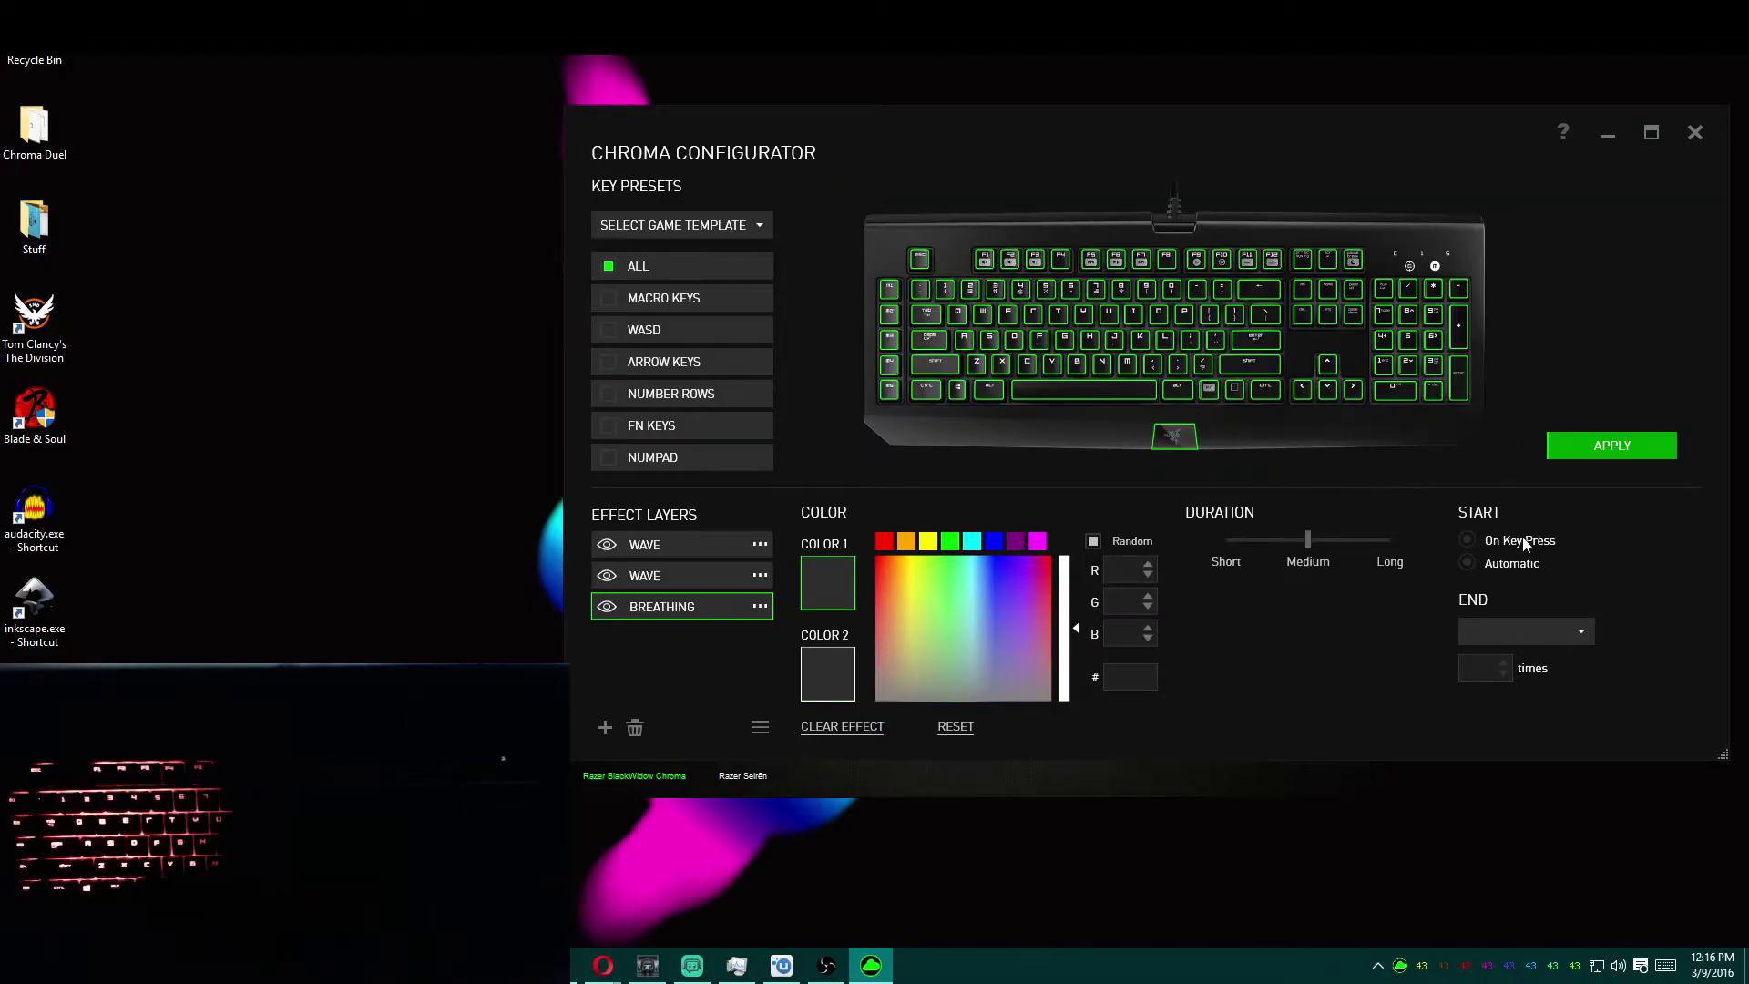
pyautogui.click(1469, 543)
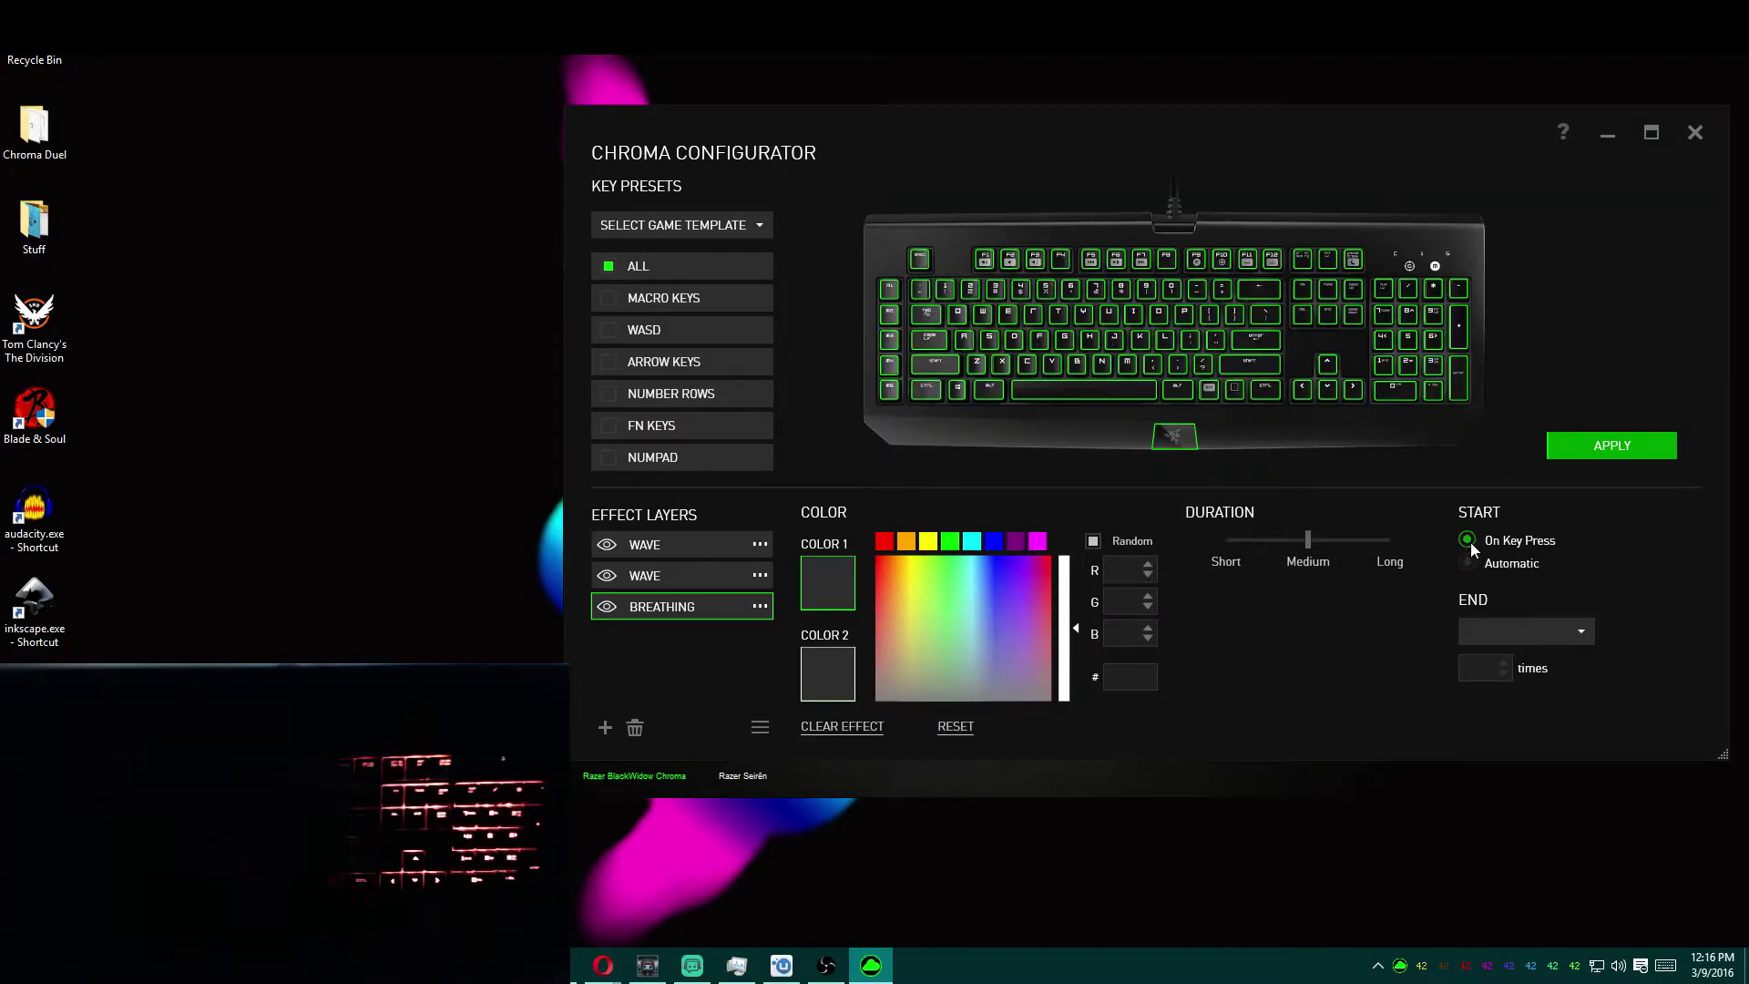
pyautogui.click(1602, 445)
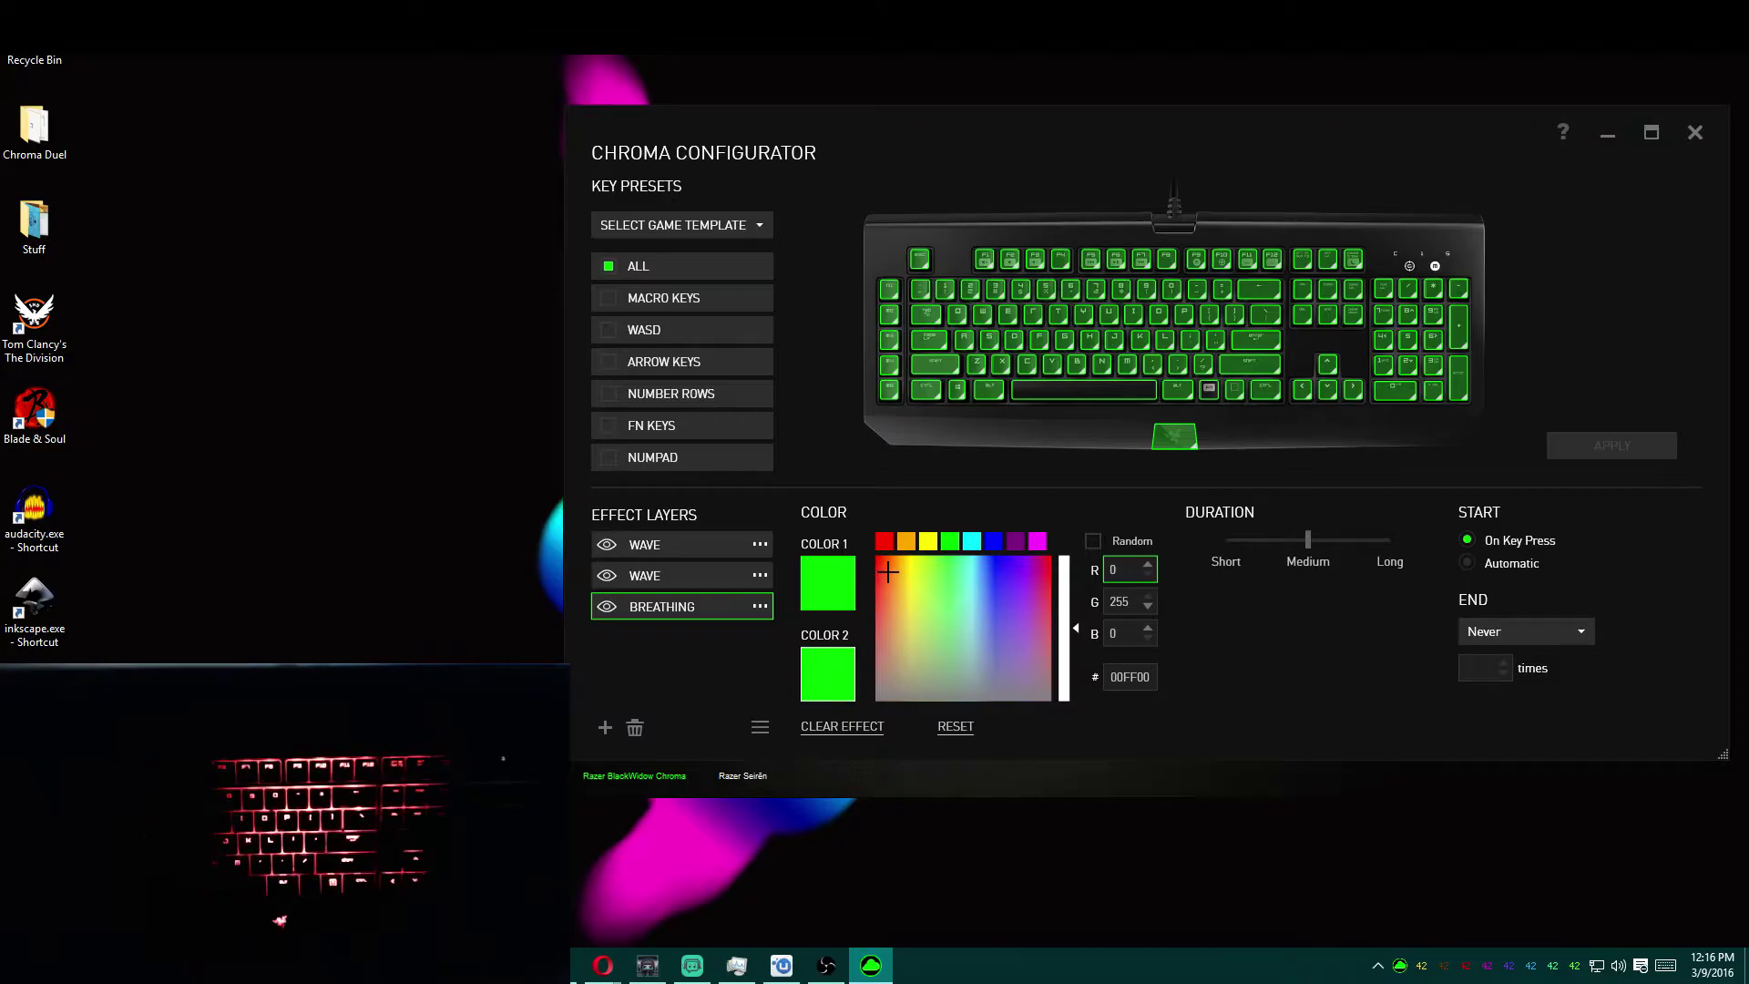
pyautogui.click(684, 576)
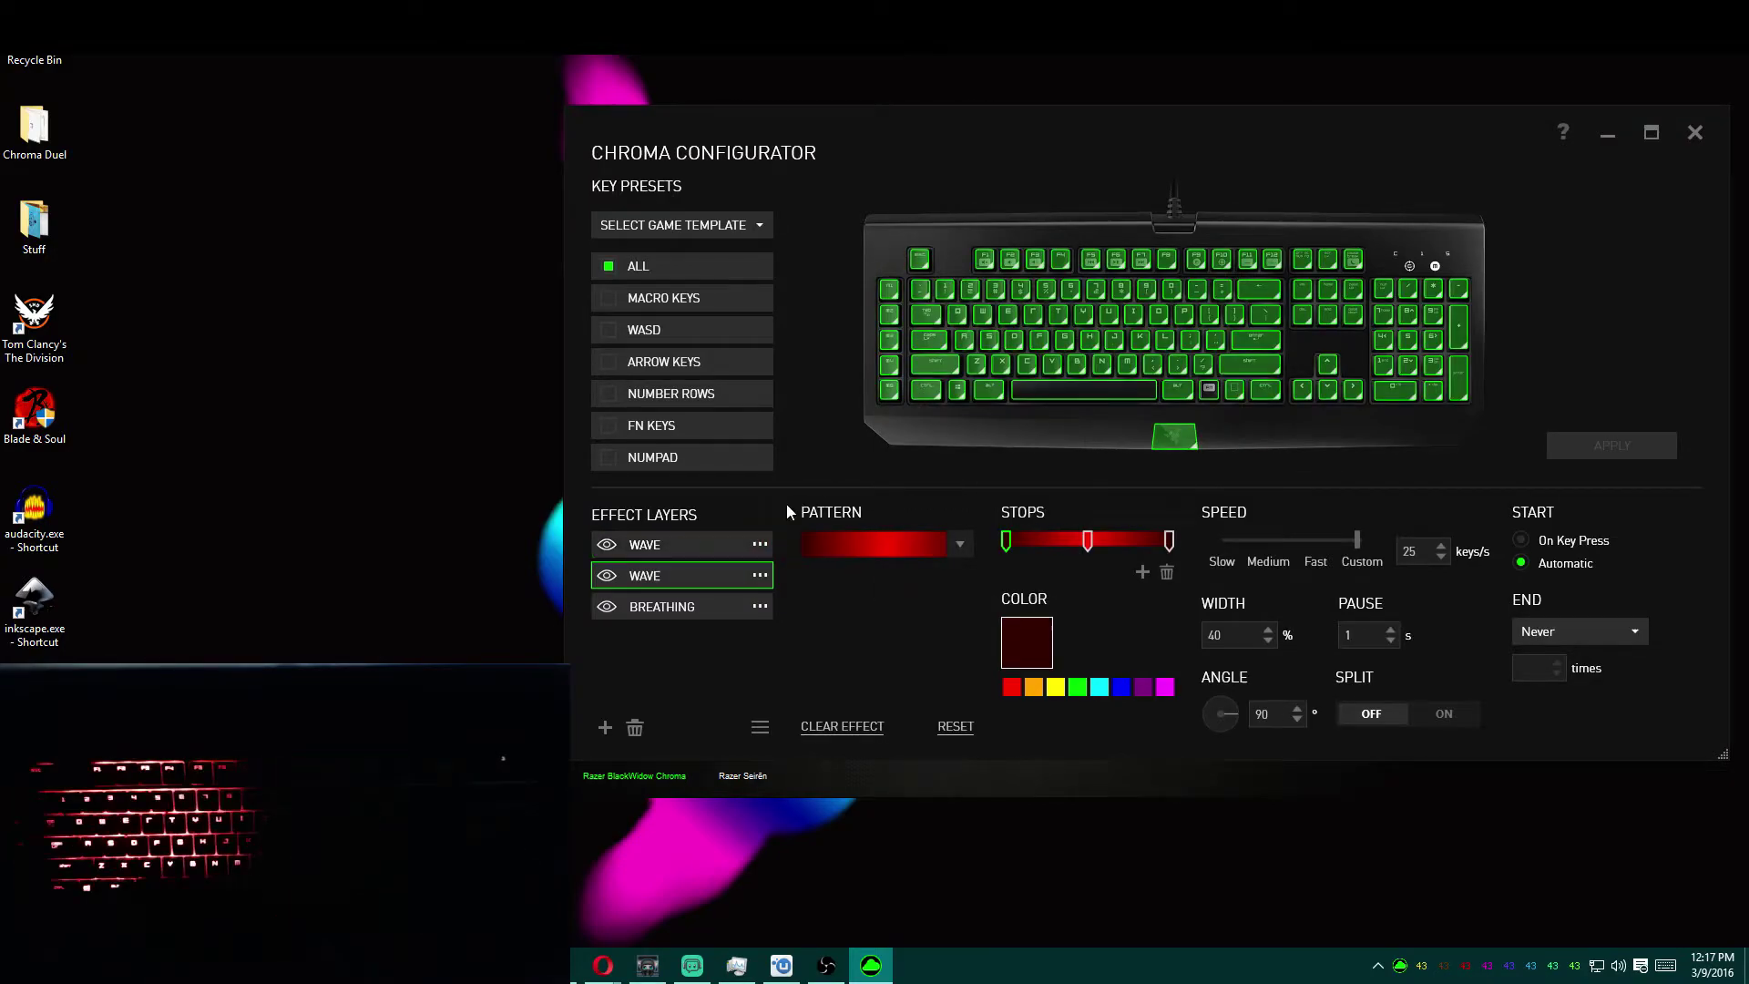
# Step: Check the top red Wave layer's 270° angle, set its pause to 1 s, and apply
pyautogui.click(705, 551)
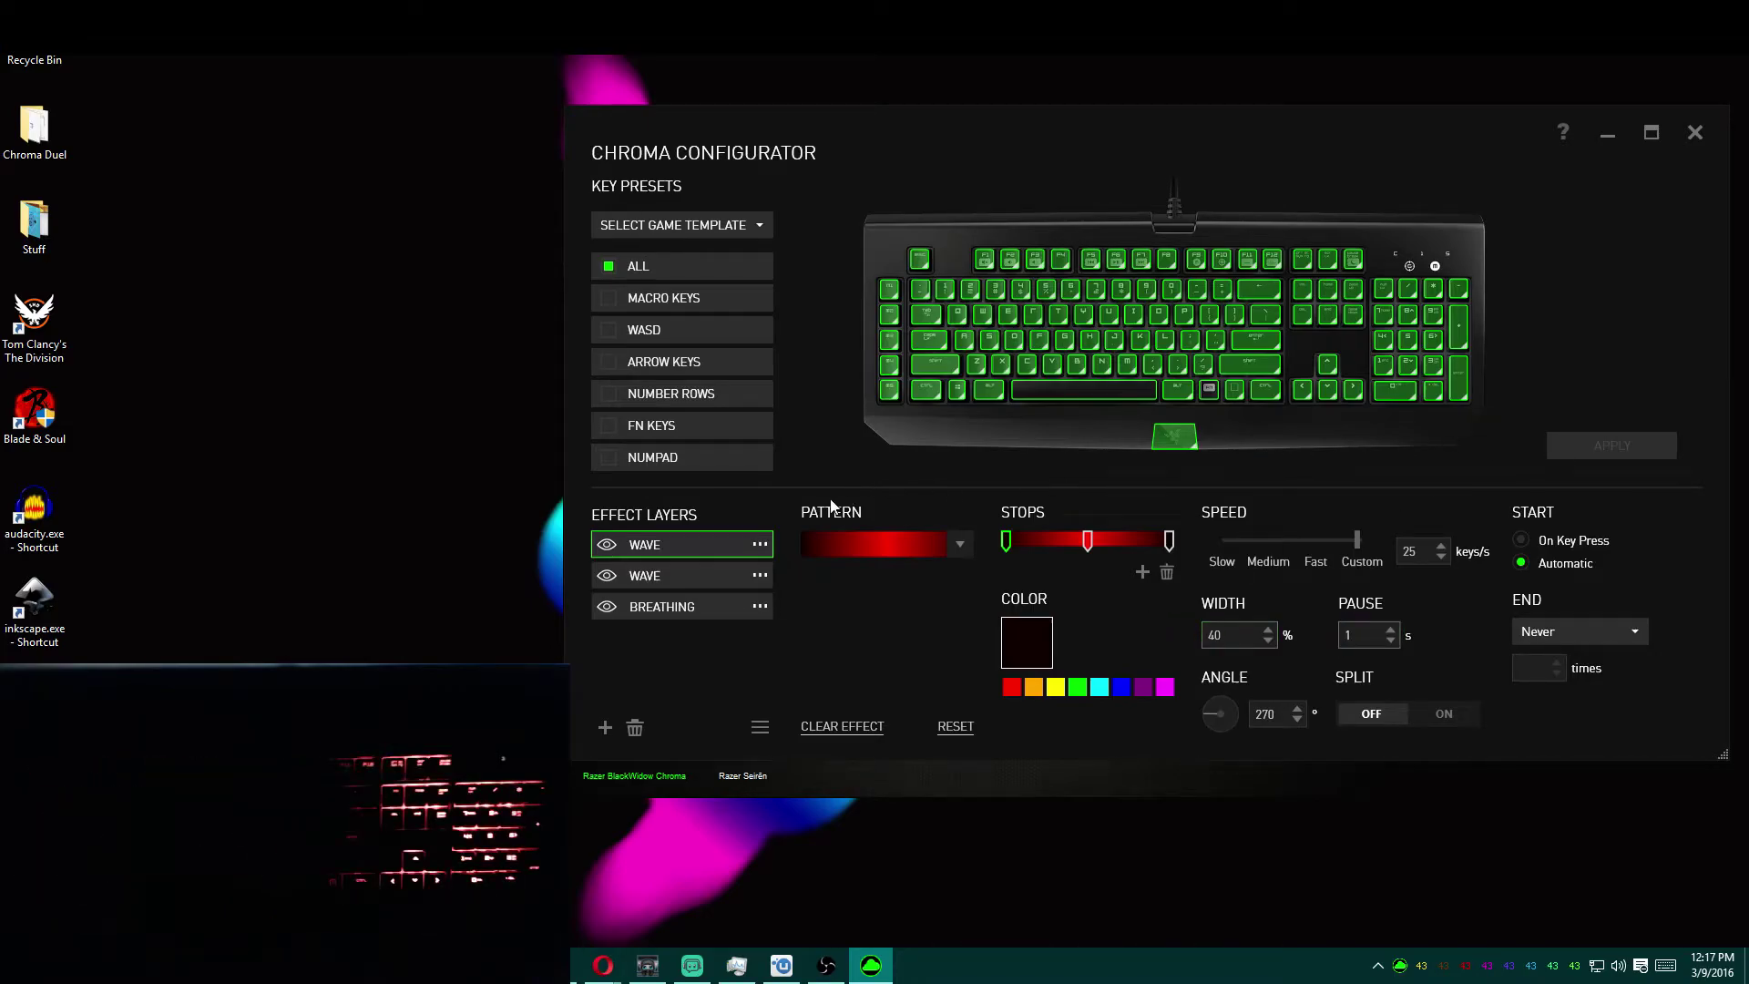
pyautogui.keyDown('shift'); pyautogui.click(698, 608); pyautogui.keyUp('shift')
pyautogui.click(1226, 594)
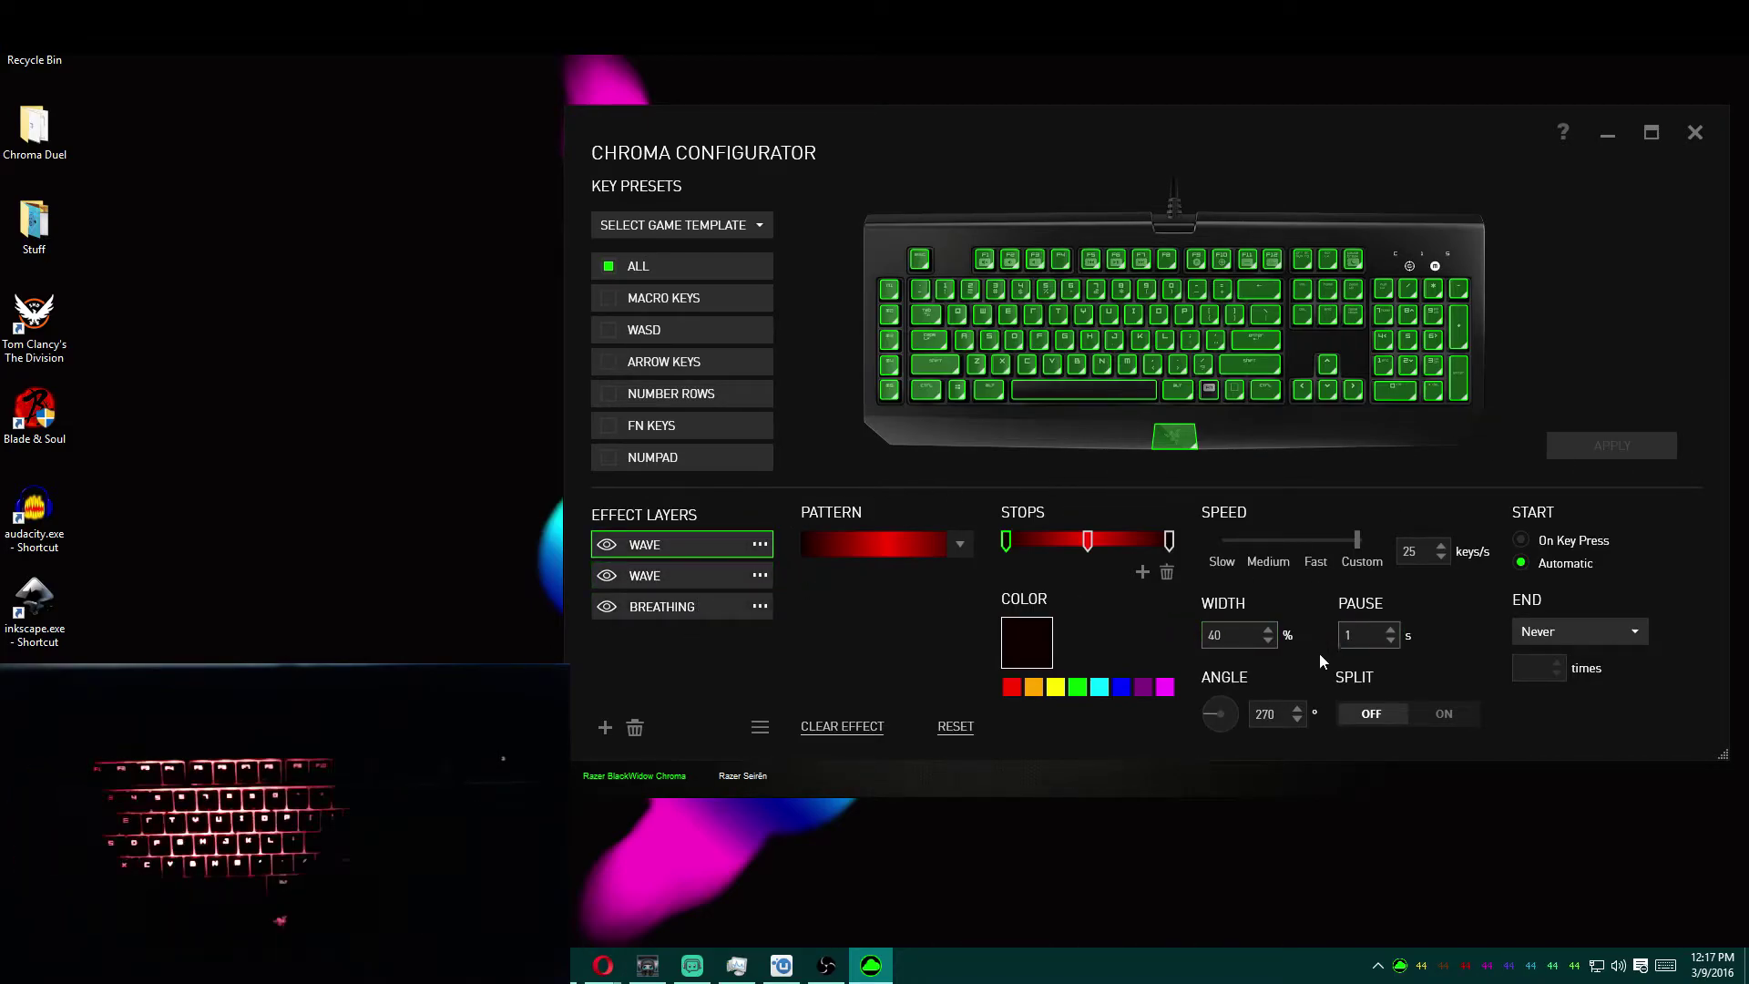
pyautogui.click(1387, 640)
pyautogui.click(1599, 455)
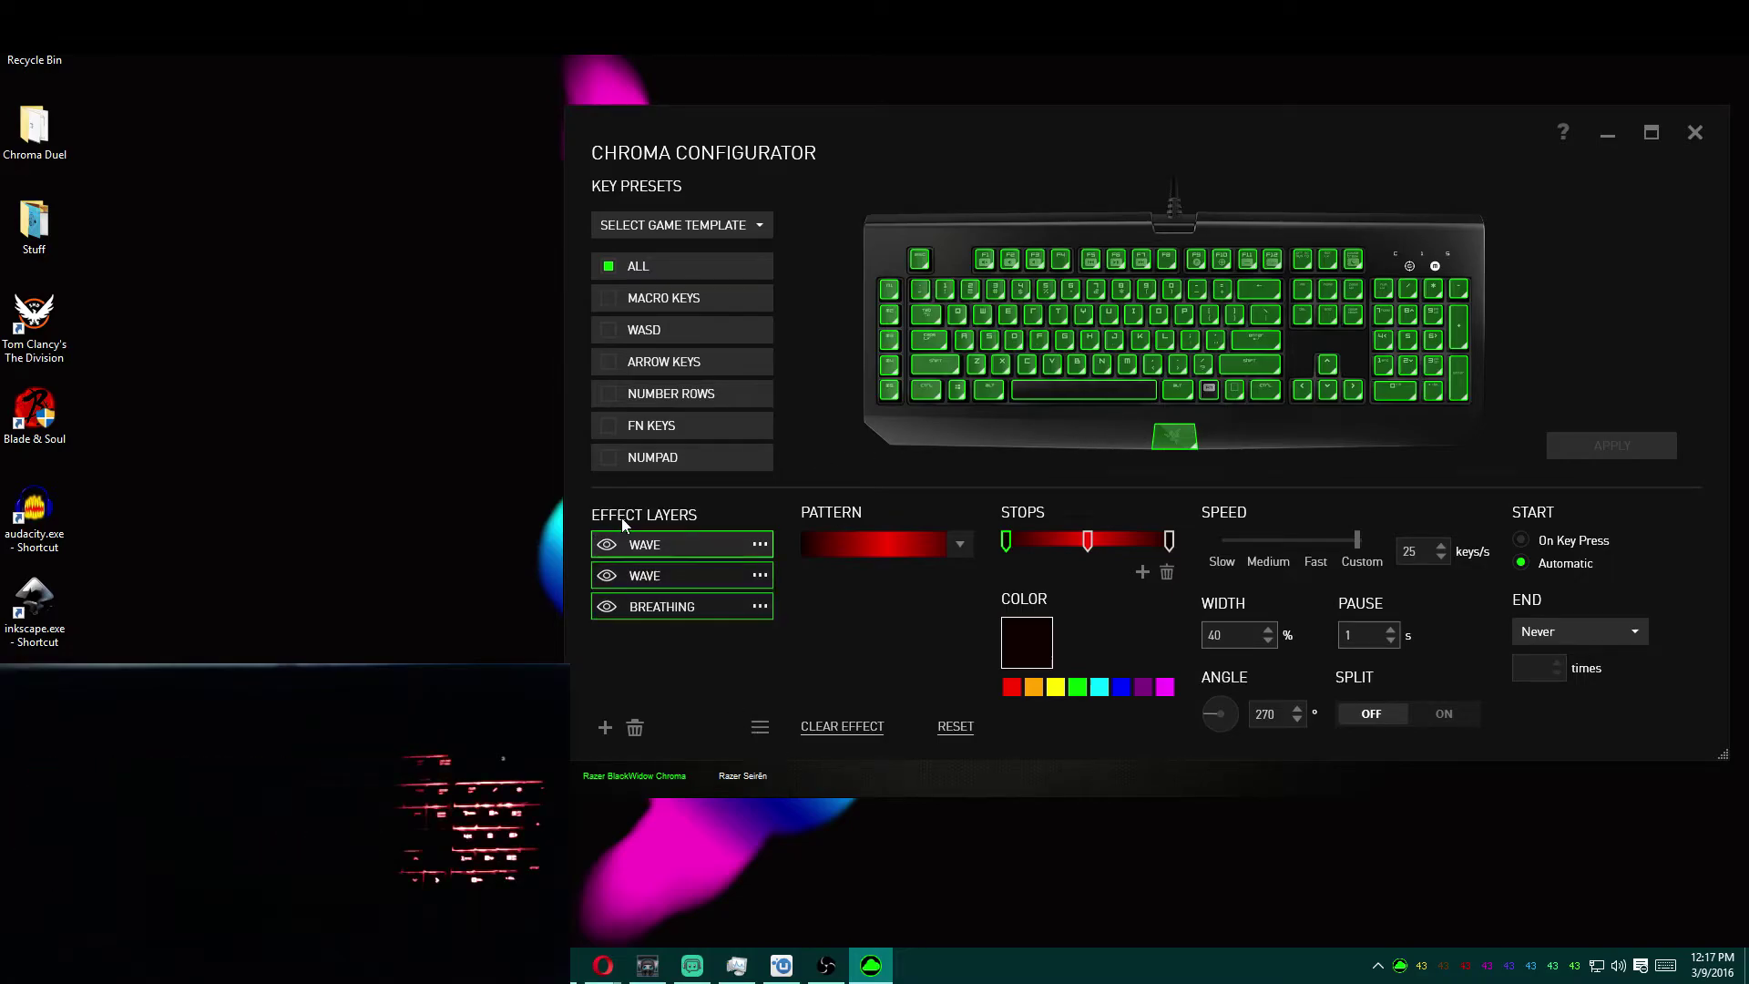
pyautogui.click(683, 576)
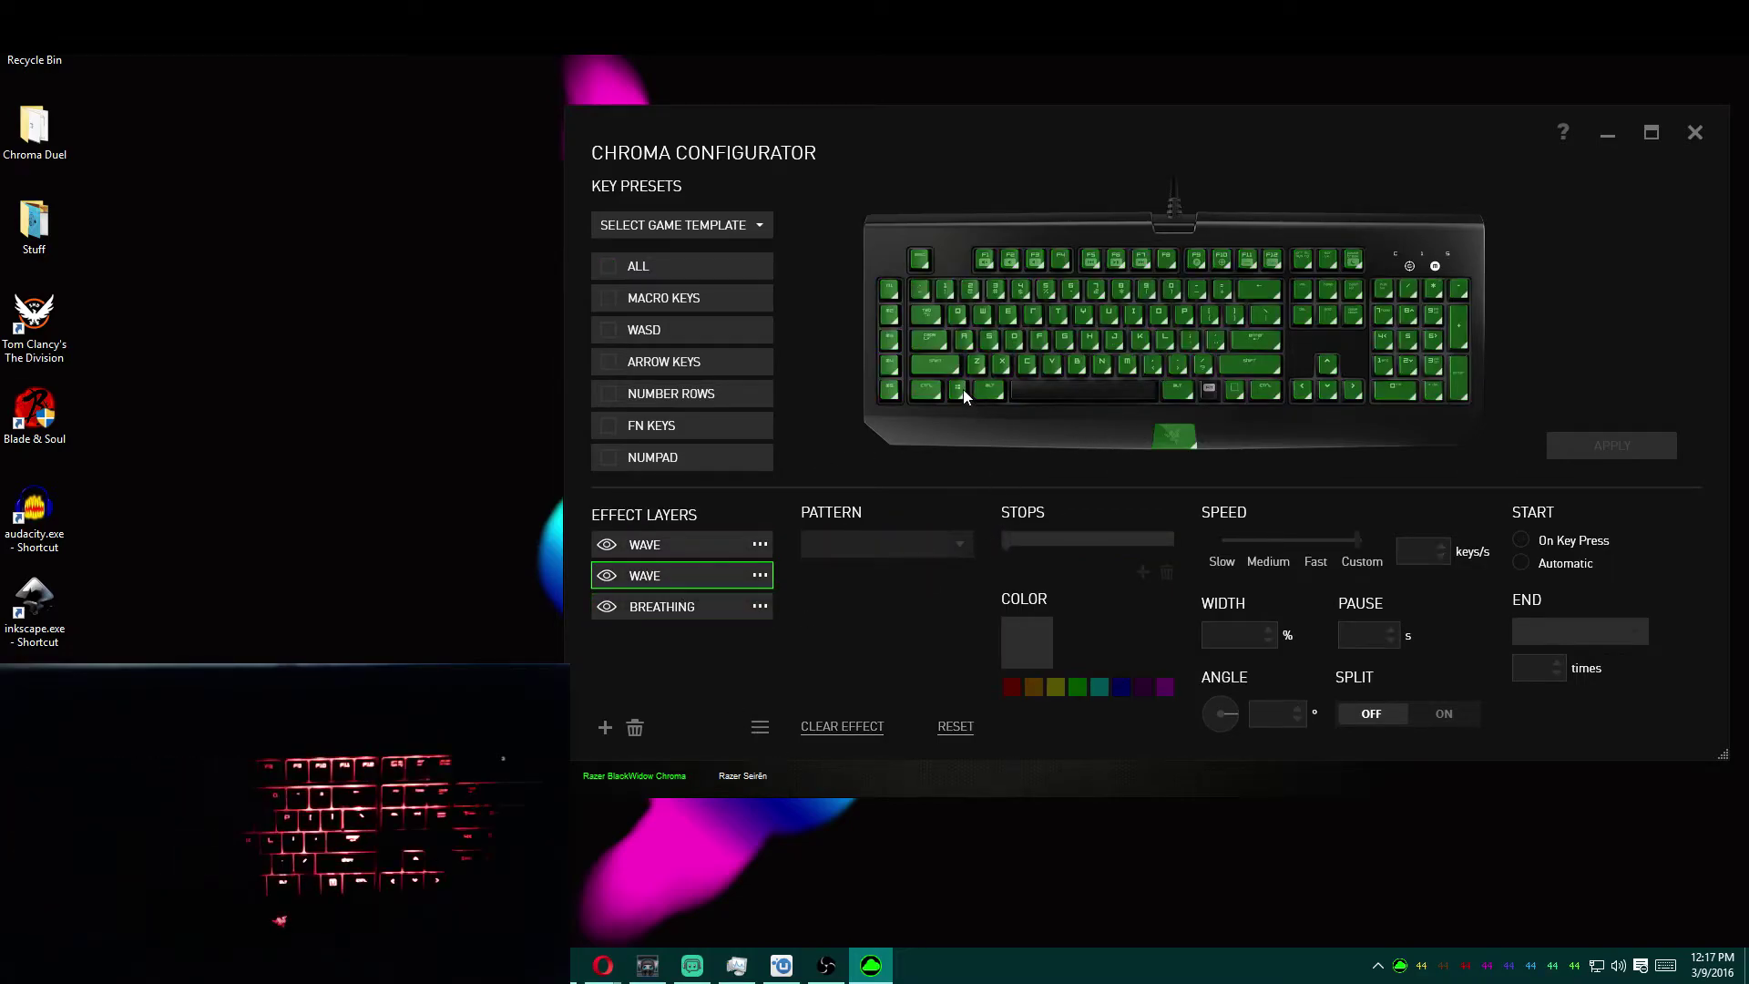
pyautogui.click(927, 381)
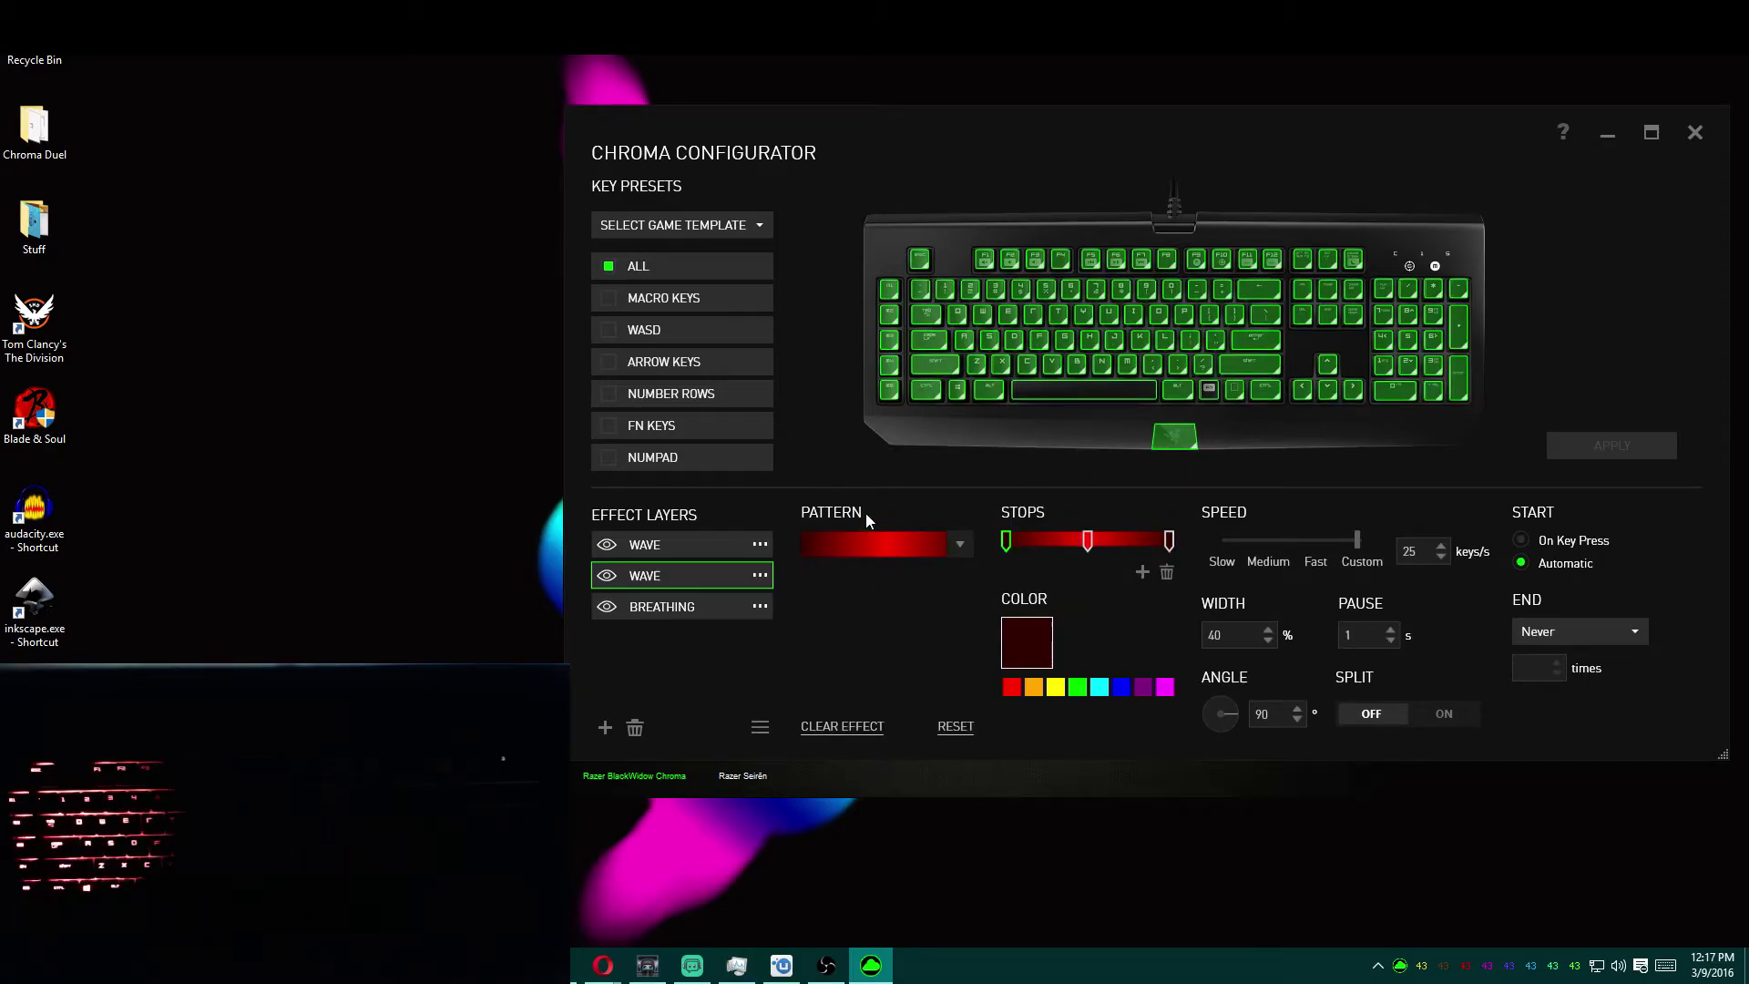
pyautogui.click(694, 546)
pyautogui.click(939, 384)
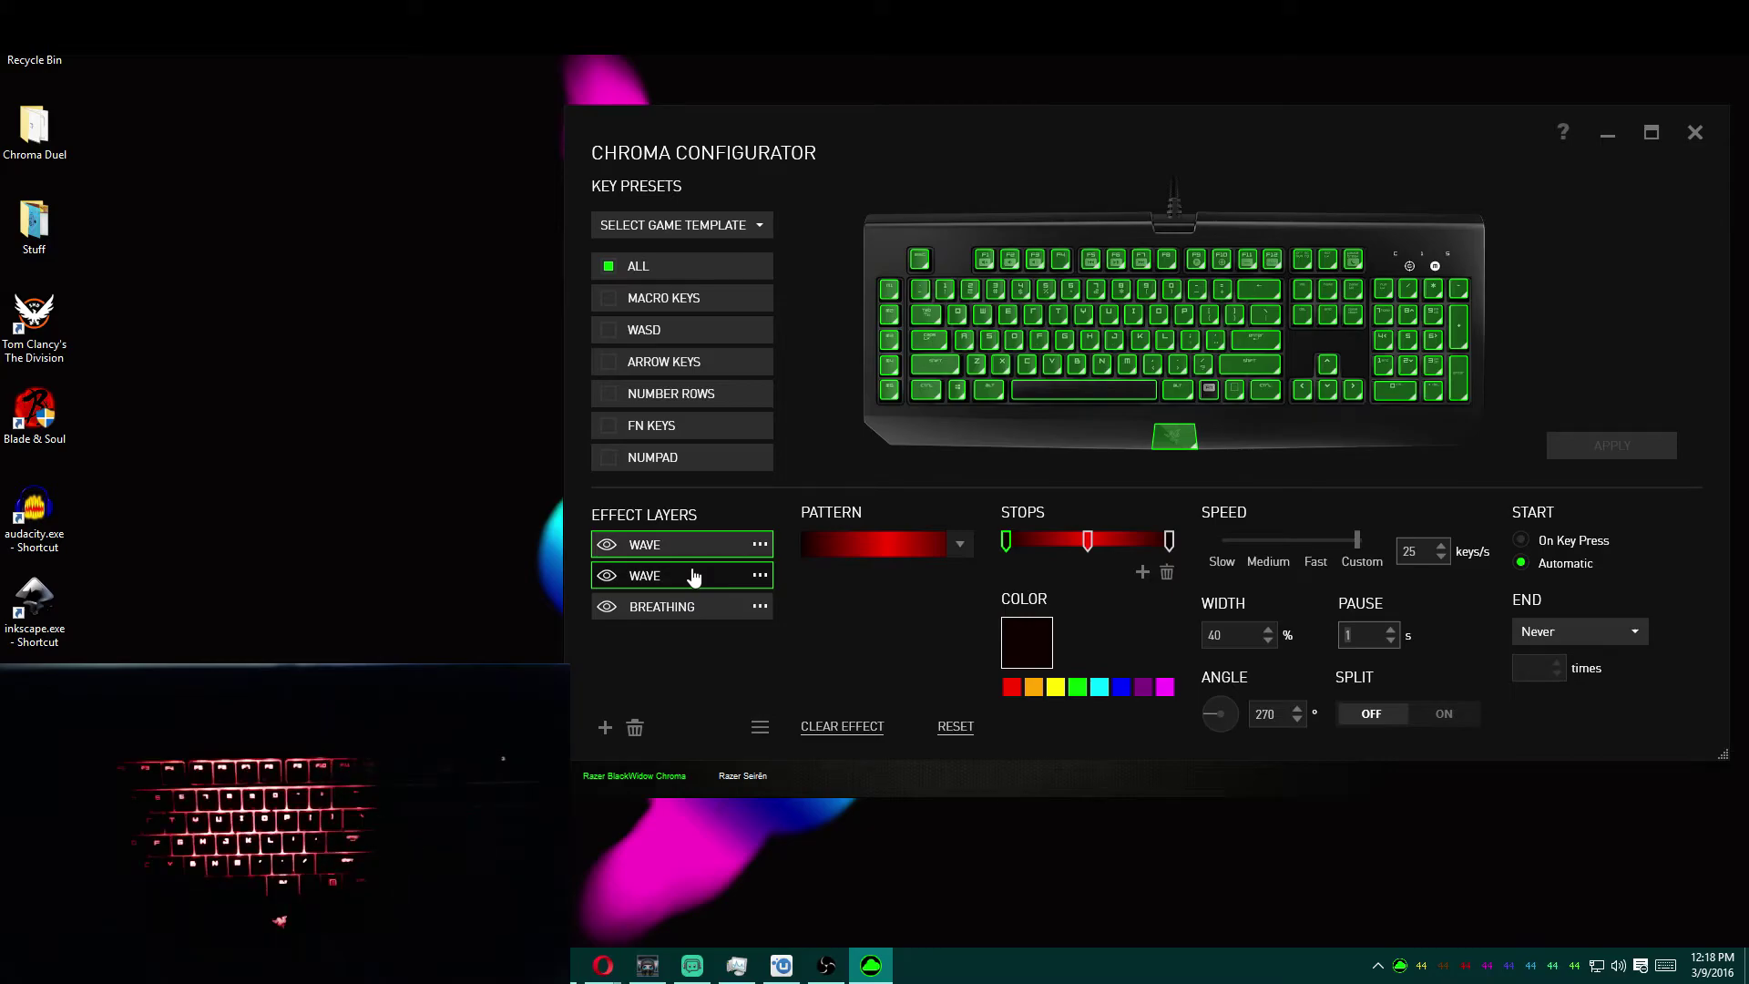
# Step: Switch the Breathing layer's effect type back to Reactive
pyautogui.click(683, 608)
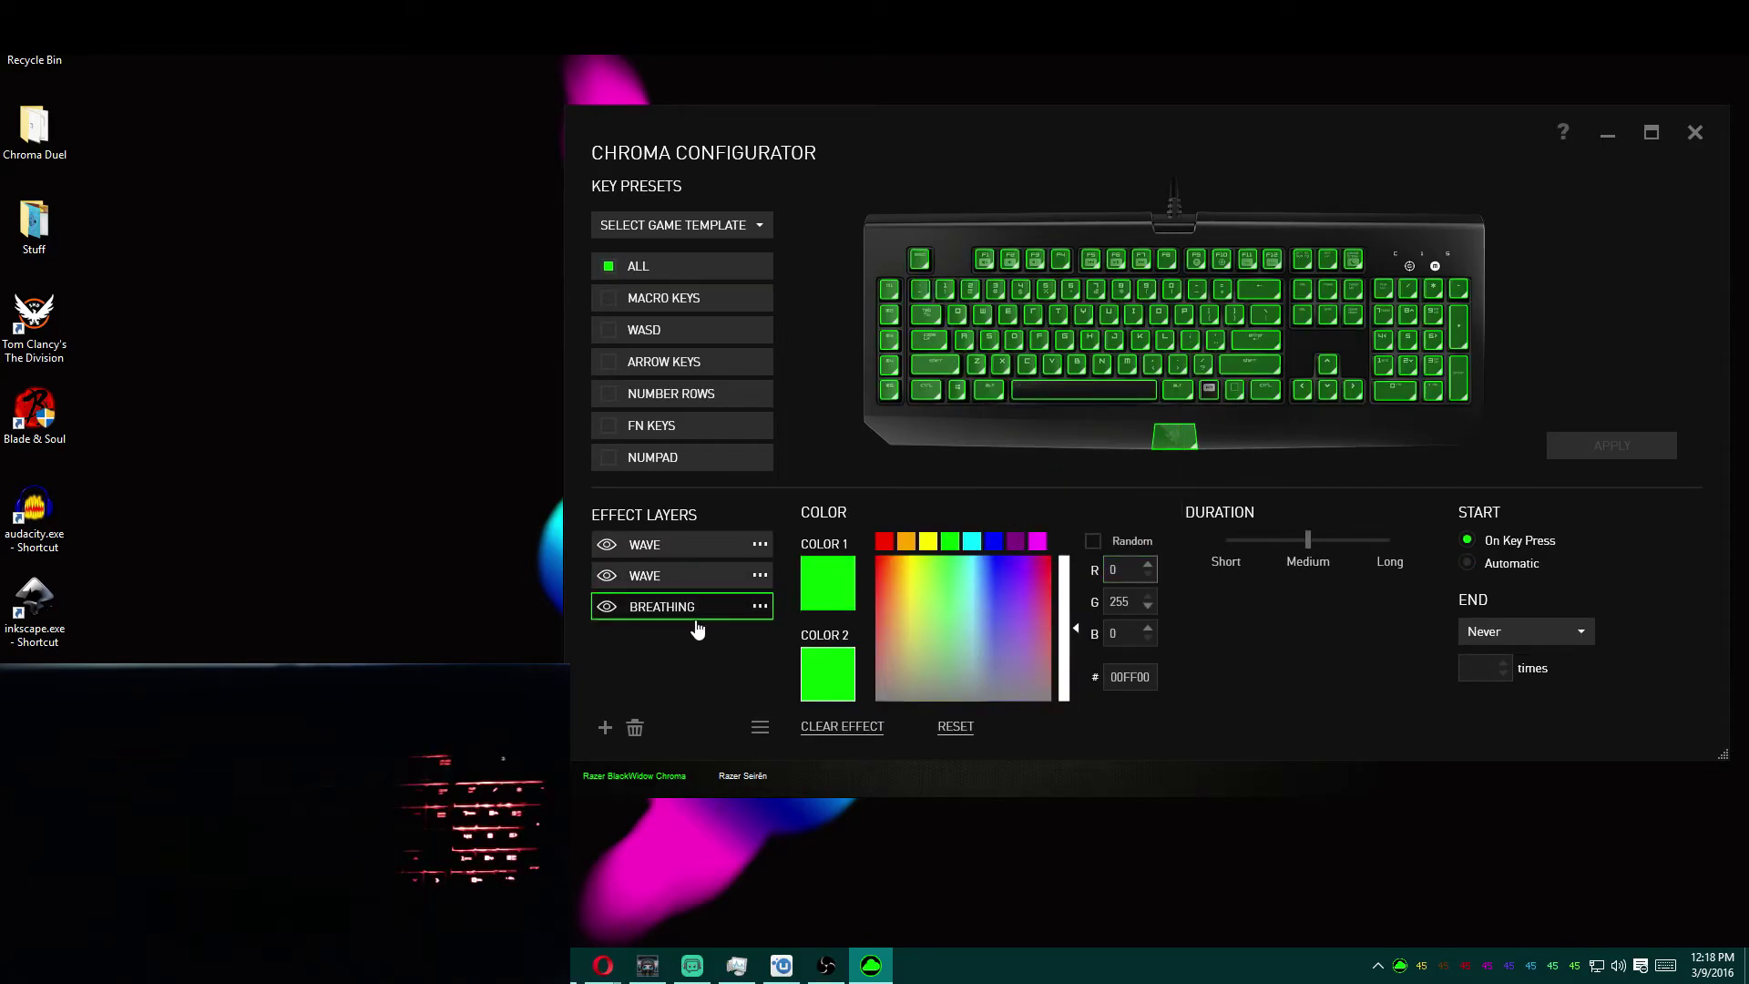
pyautogui.click(762, 608)
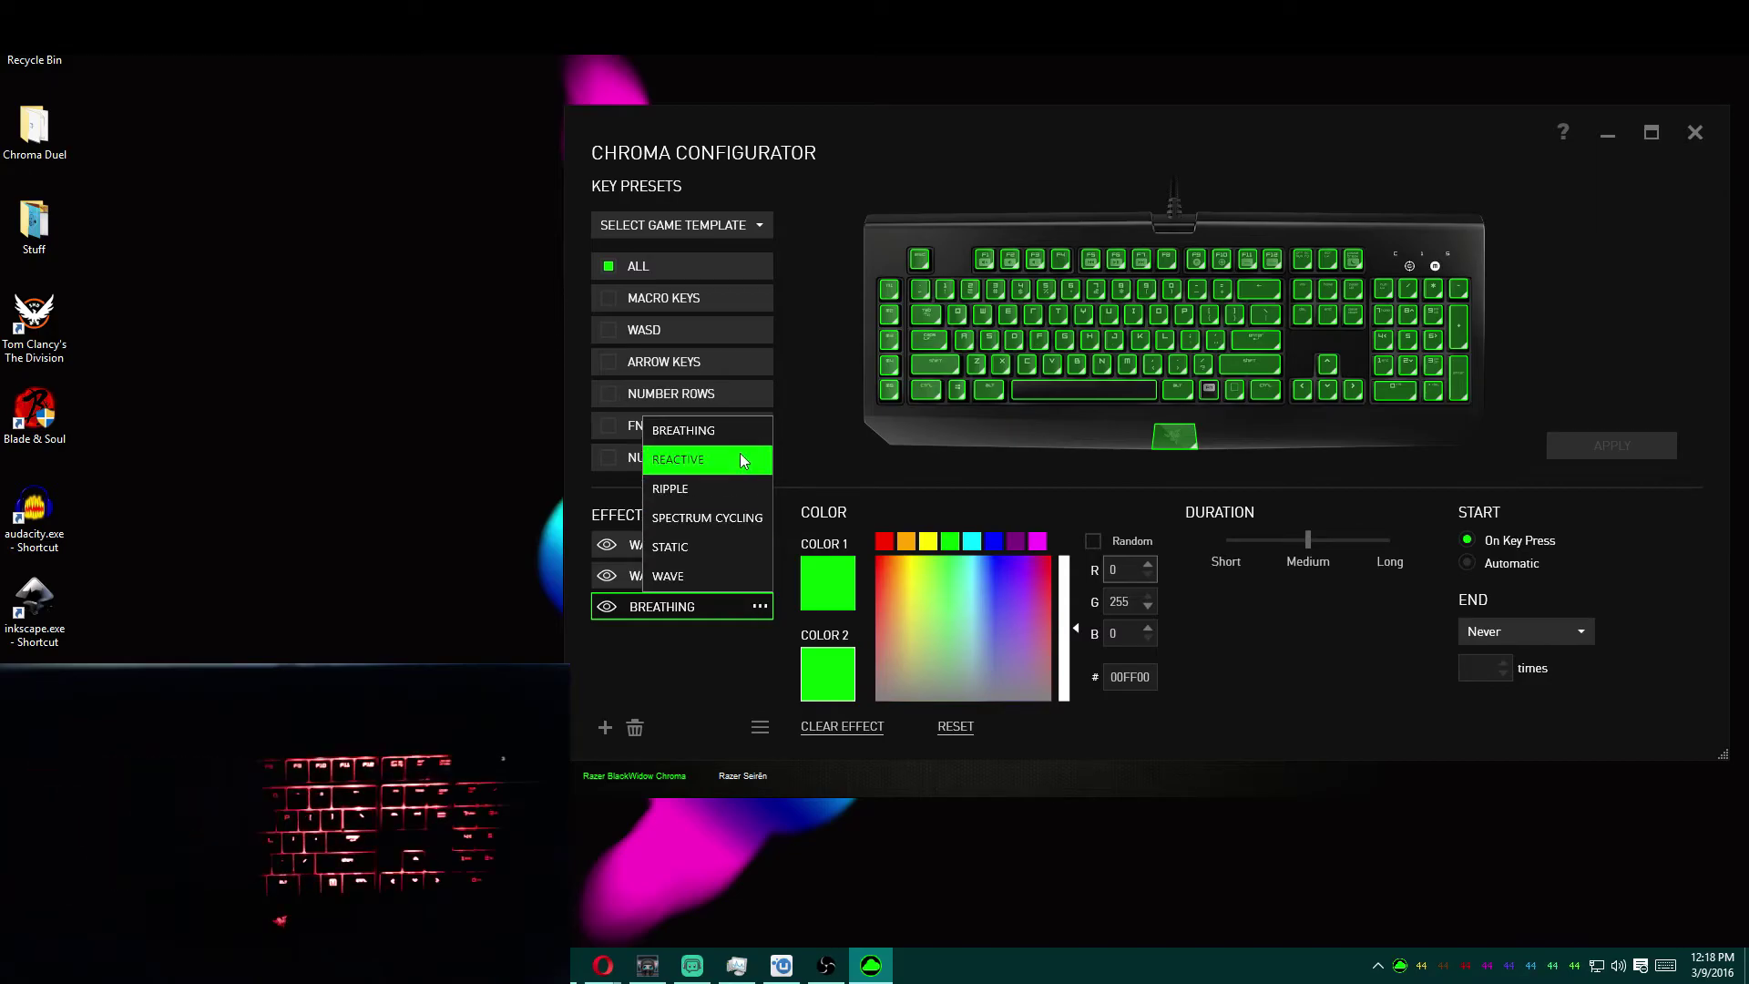
pyautogui.click(725, 460)
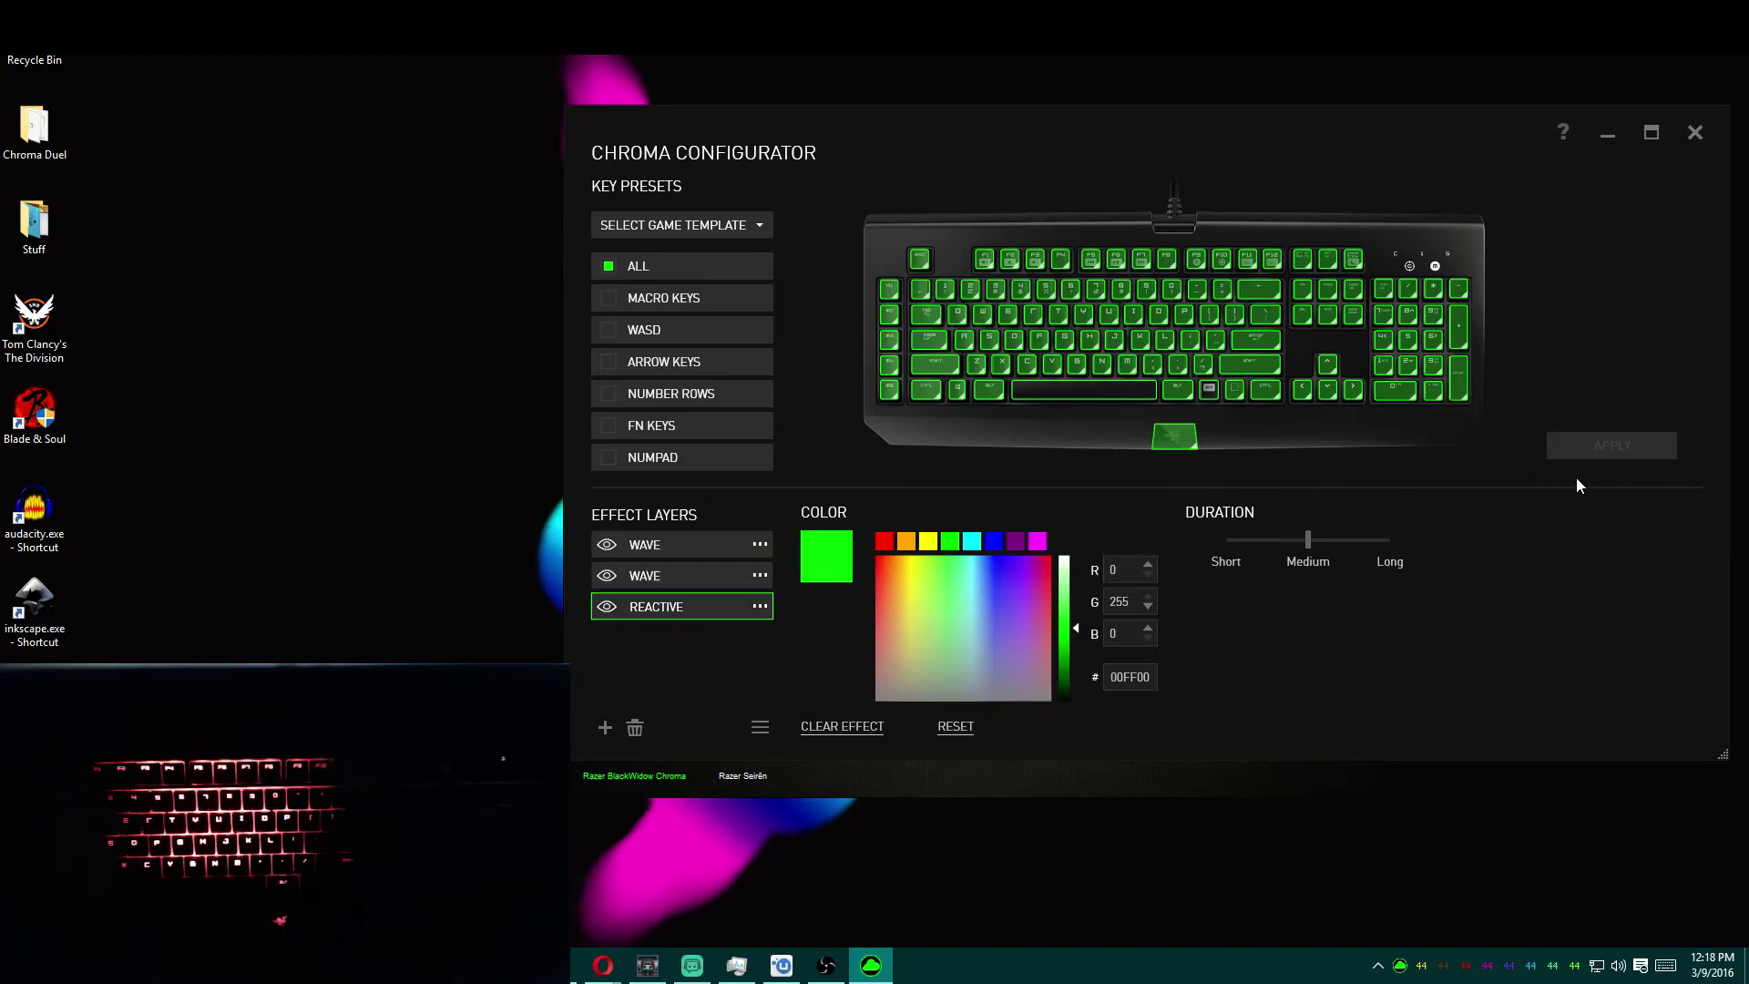